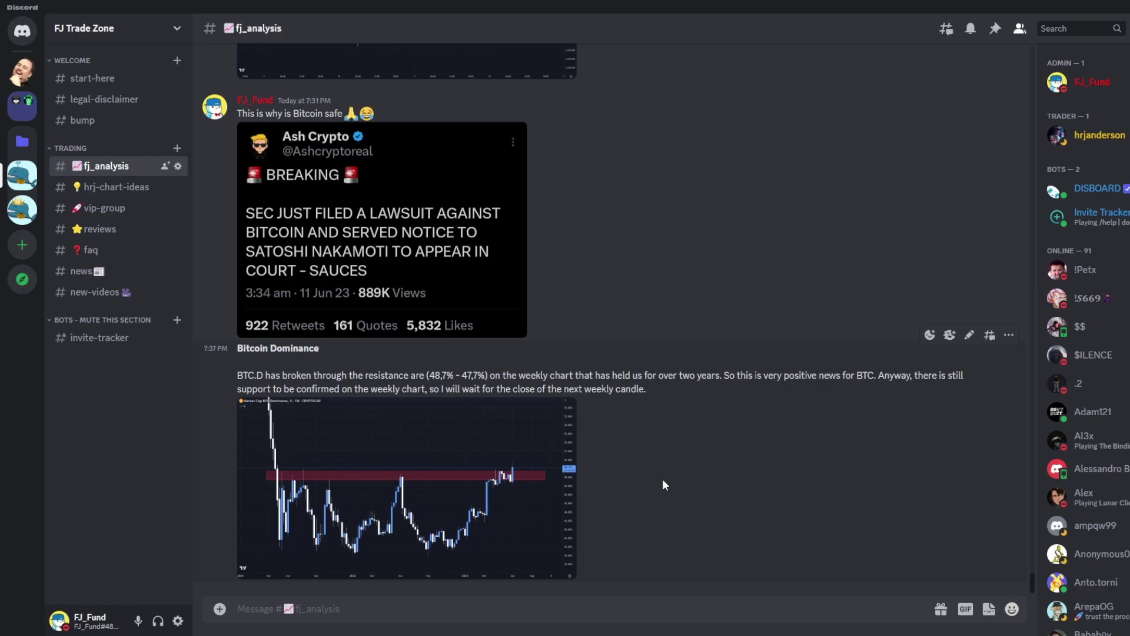
Review the recent trading posts in the fj_analysis channel, from Bitcoin Dominance back to the STX chart analysis.
scroll(562, 406, up, 4)
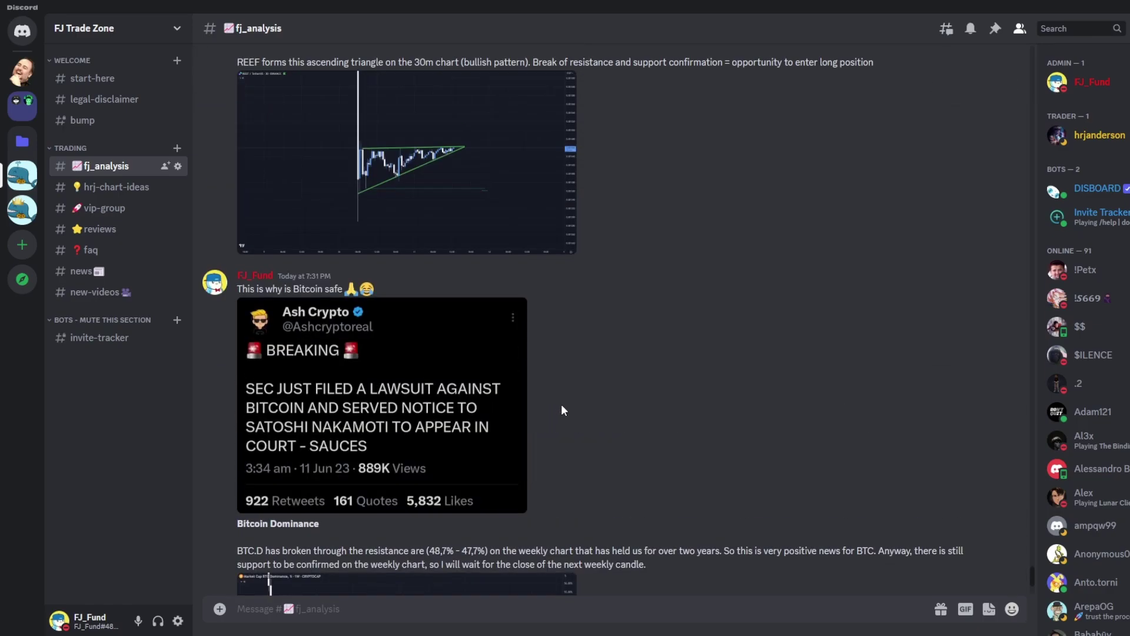
scroll(249, 442, down, 4)
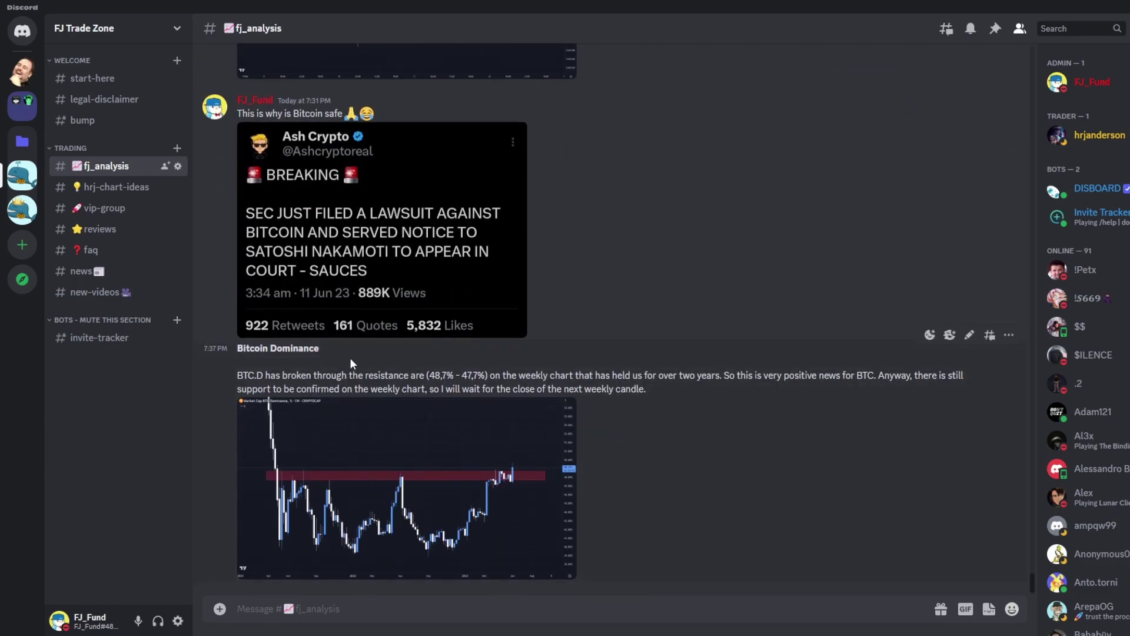
click(506, 375)
scroll(747, 343, up, 15)
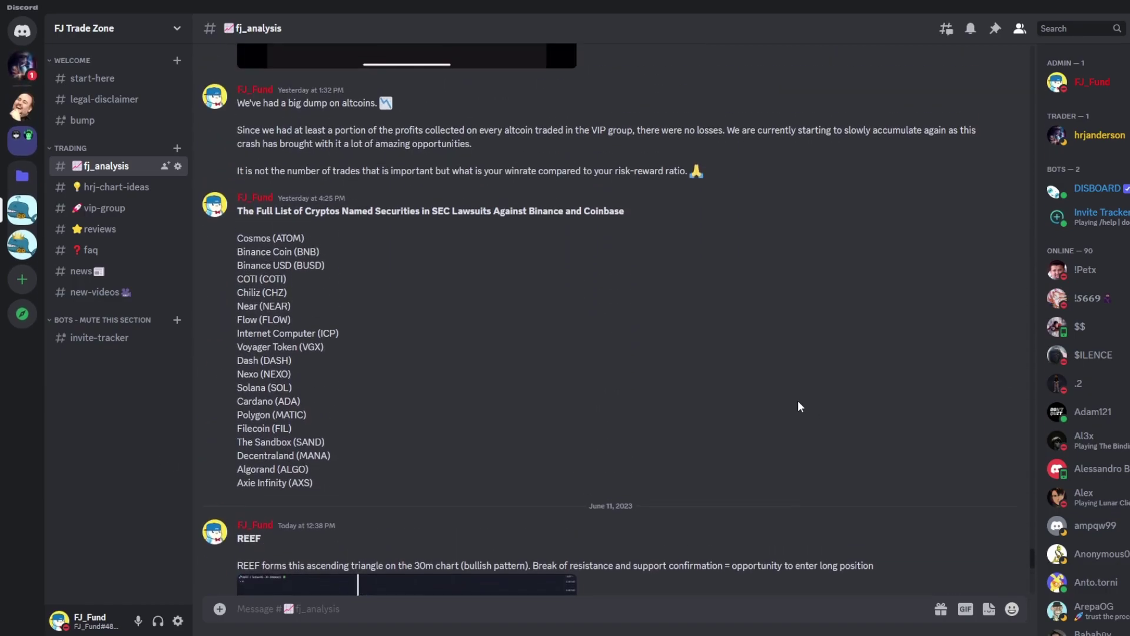
scroll(668, 422, up, 10)
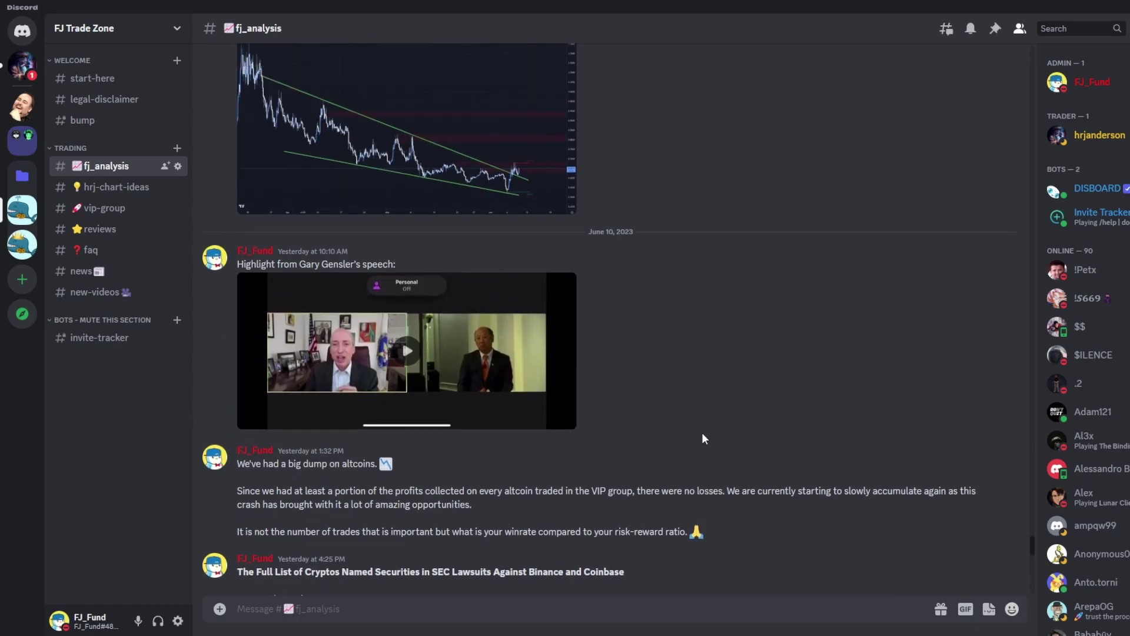
scroll(669, 439, up, 2)
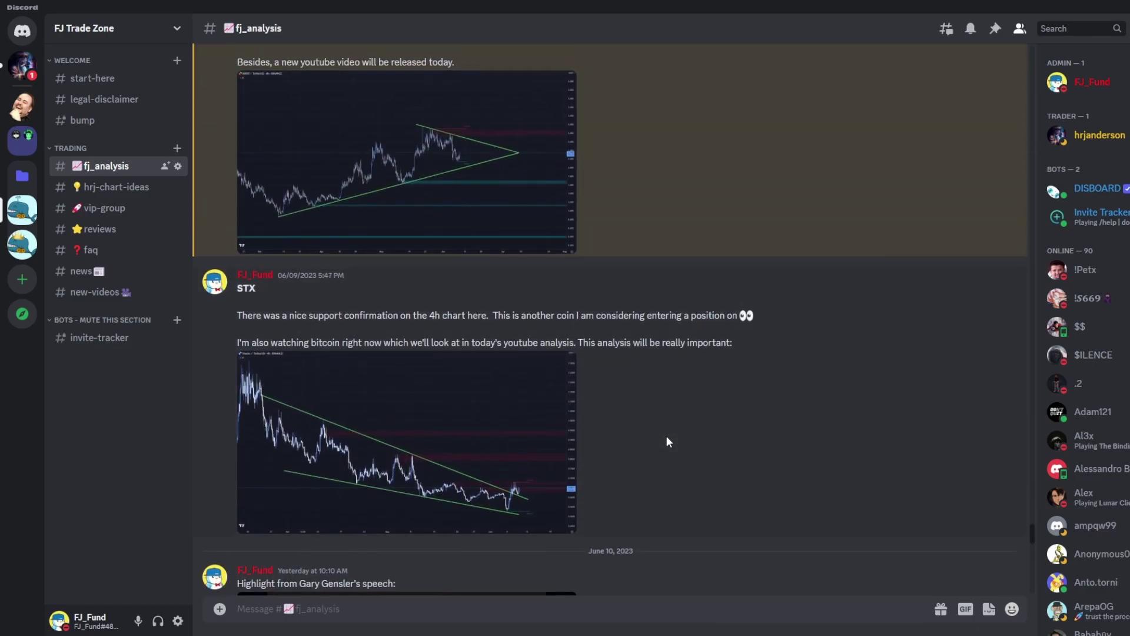
scroll(666, 436, down, 7)
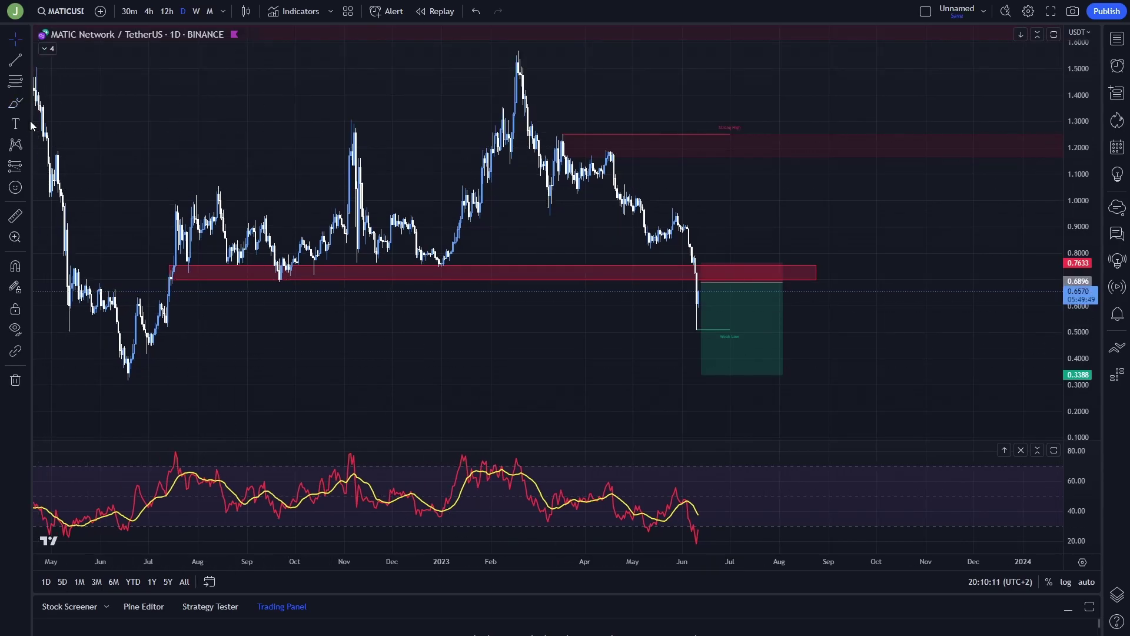
Mark the red zone's retest and a path down through the short position with the Brush, erasing each stroke.
click(16, 105)
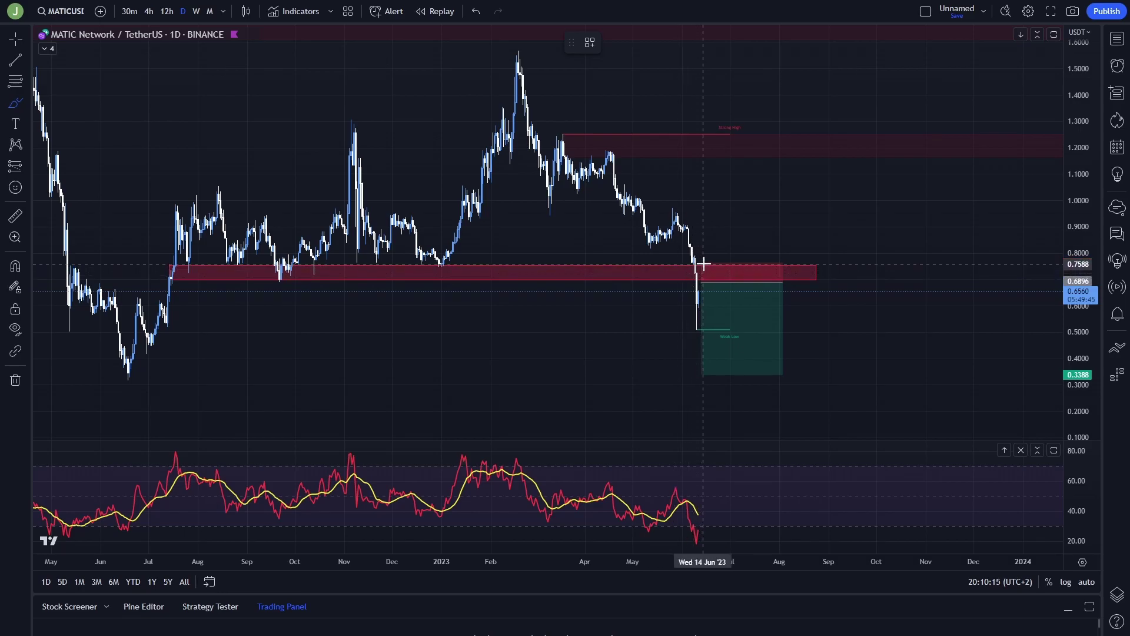
mouse_move(704, 264)
mouse_down()
mouse_move(722, 260)
mouse_move(668, 273)
mouse_move(711, 280)
mouse_up()
key(Delete)
key(Delete)
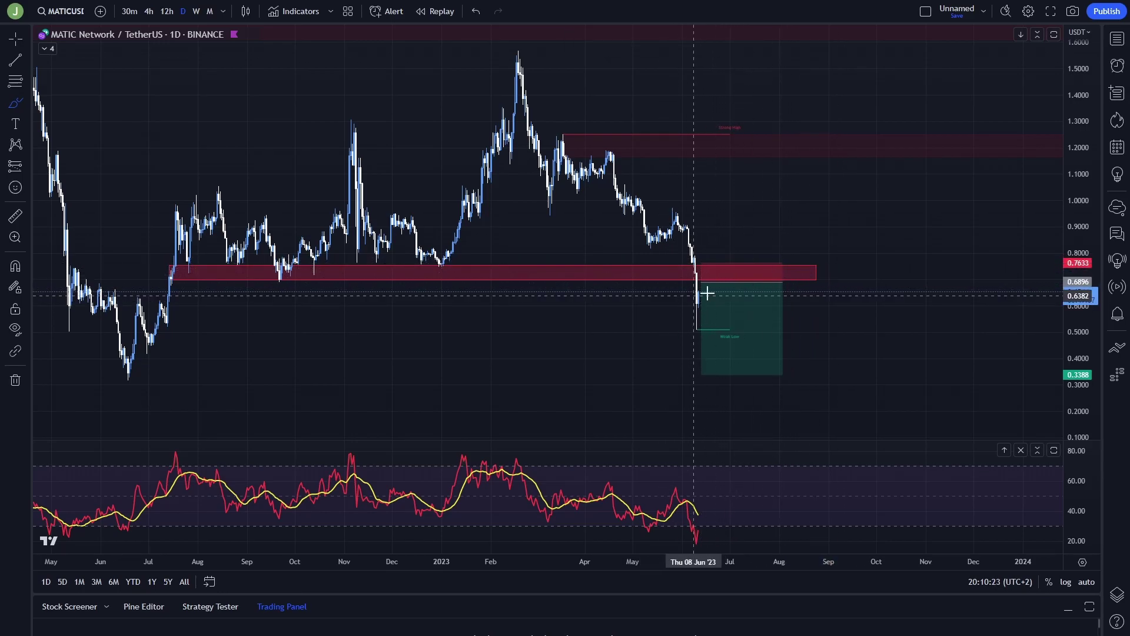
drag(711, 291, 747, 368)
key(Delete)
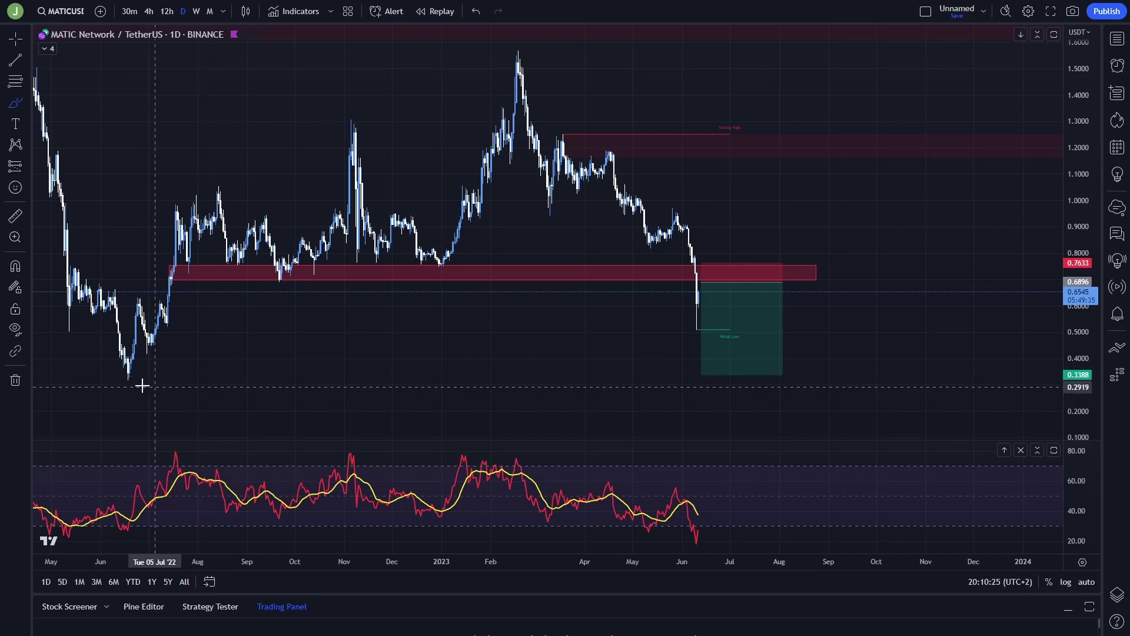
Brush a line under the mid-2022 low and a falling path from the red zone past Weak Low, erasing the strokes.
drag(90, 384, 204, 380)
key(Delete)
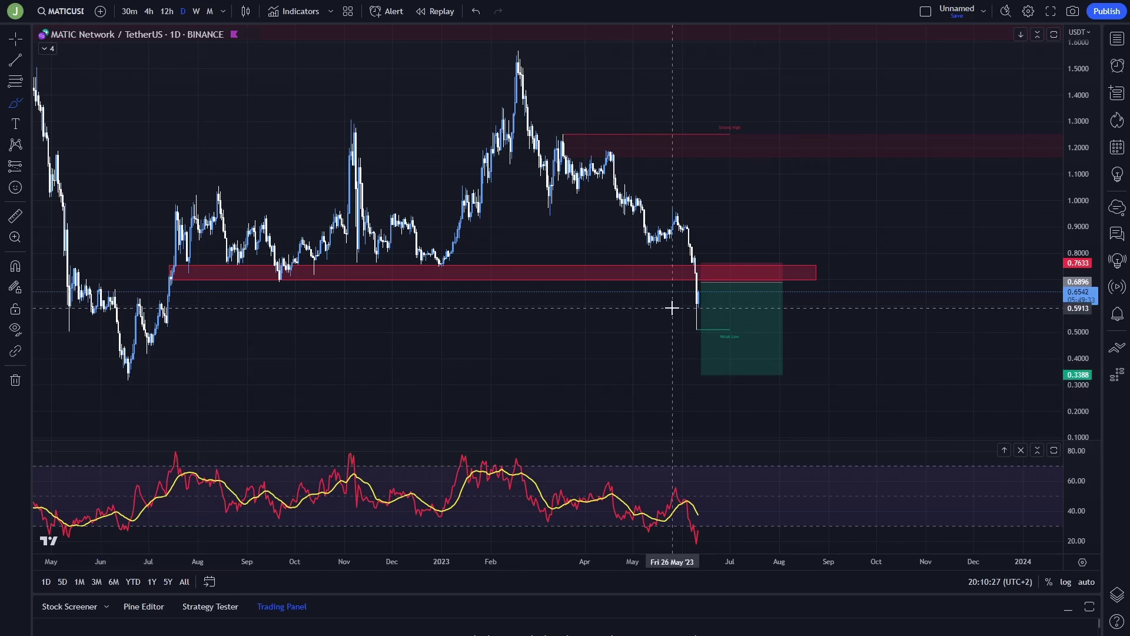
drag(703, 276, 746, 357)
key(Delete)
drag(704, 275, 731, 335)
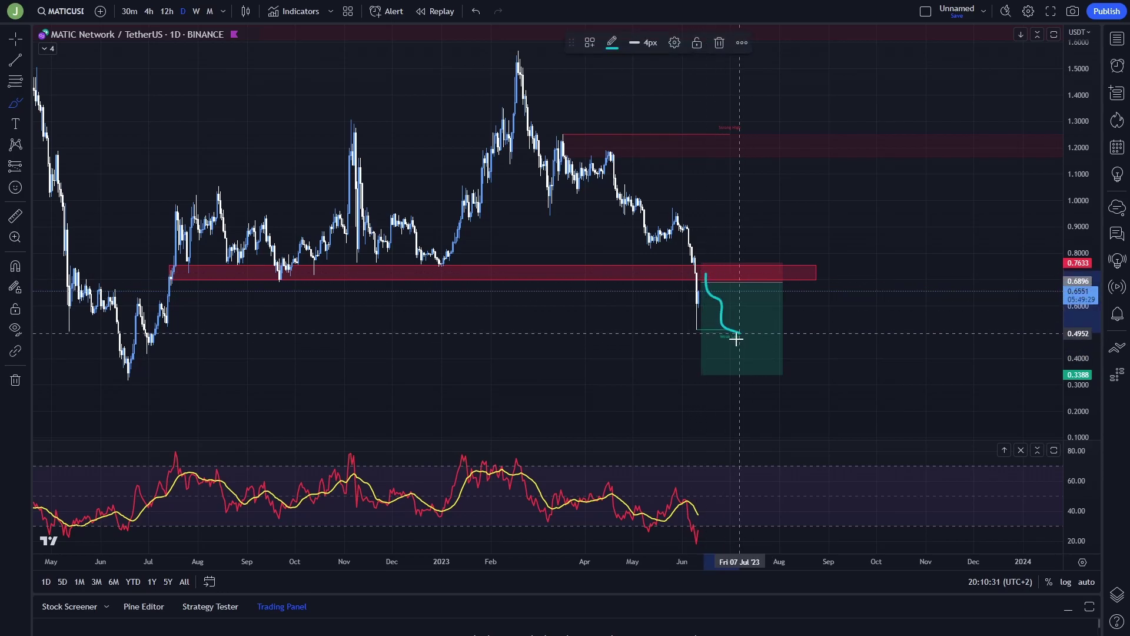
key(Delete)
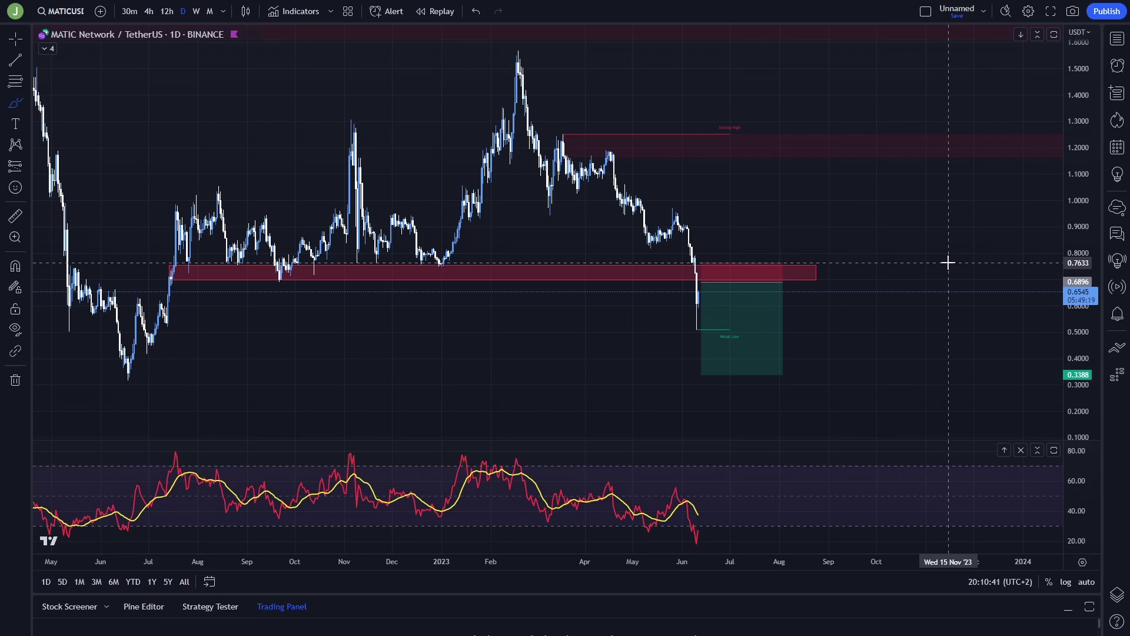
Brush short marks along the red zone's upper edge near the June 2023 breakdown candle, removing each one.
drag(1087, 351, 1087, 345)
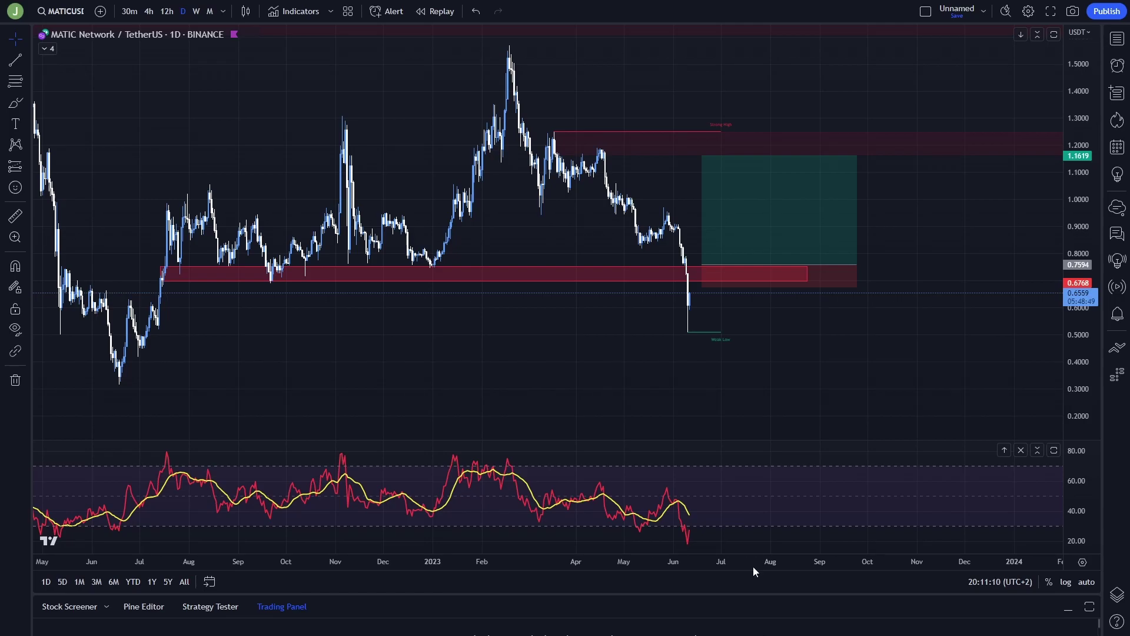
click(16, 103)
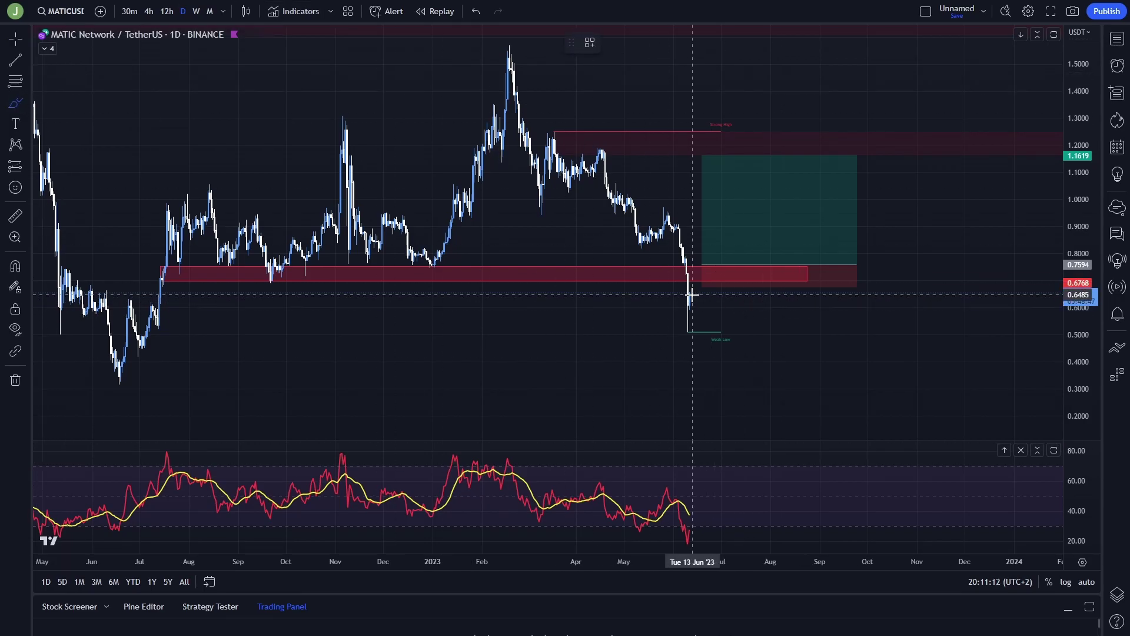
mouse_move(694, 265)
mouse_down()
mouse_move(671, 271)
mouse_move(717, 267)
mouse_up()
key(ctrl+z)
key(Delete)
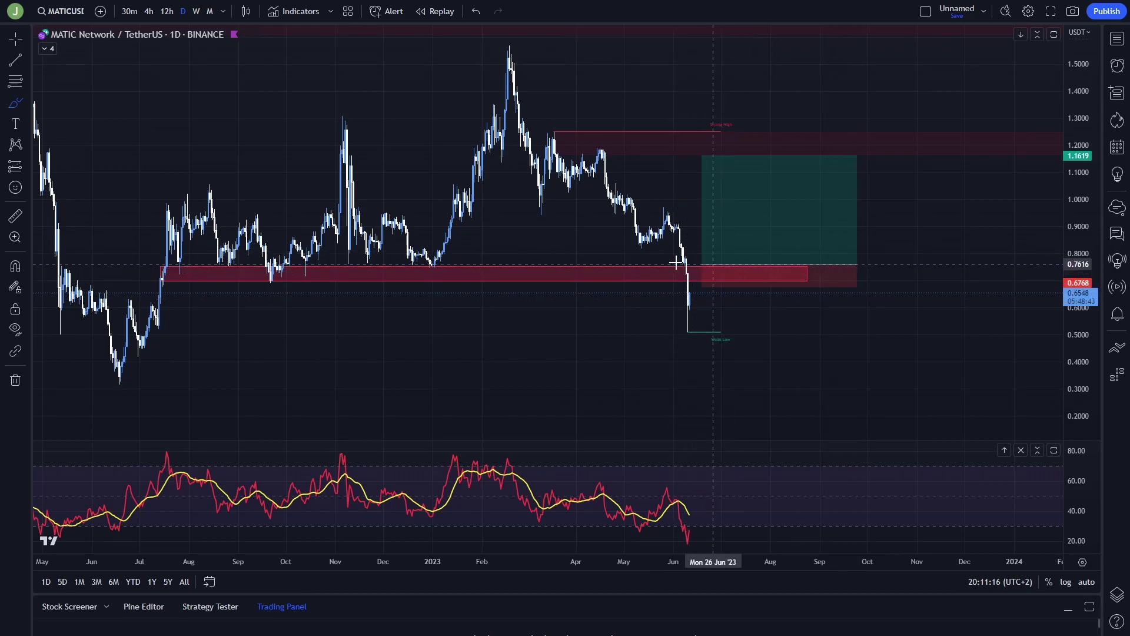
drag(717, 254, 681, 258)
key(Delete)
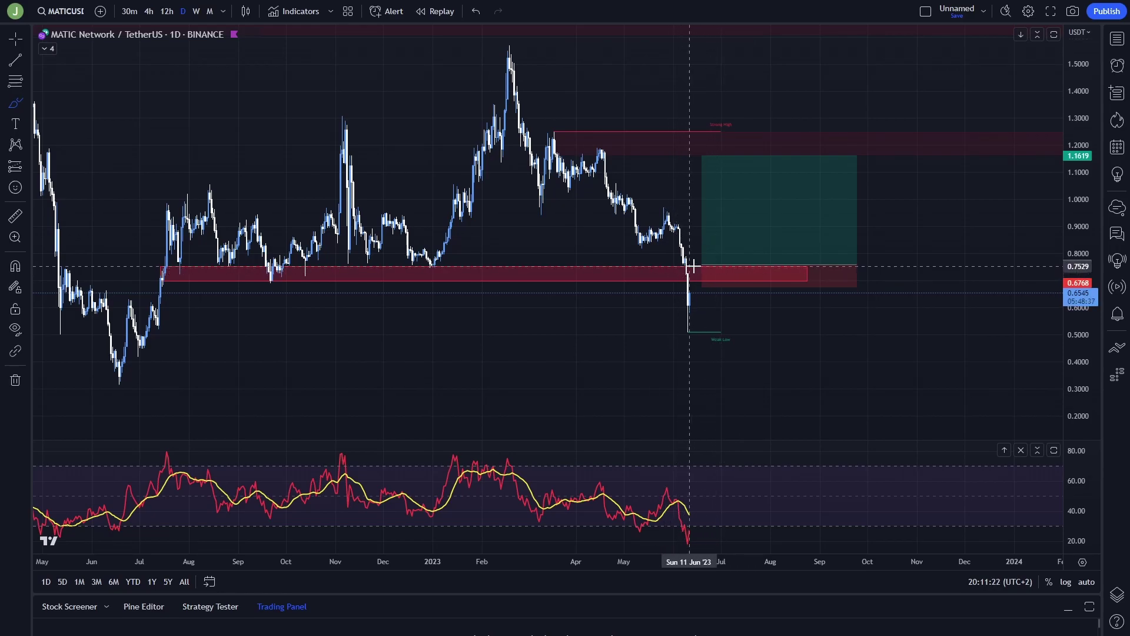
drag(692, 266, 686, 268)
key(ctrl+z)
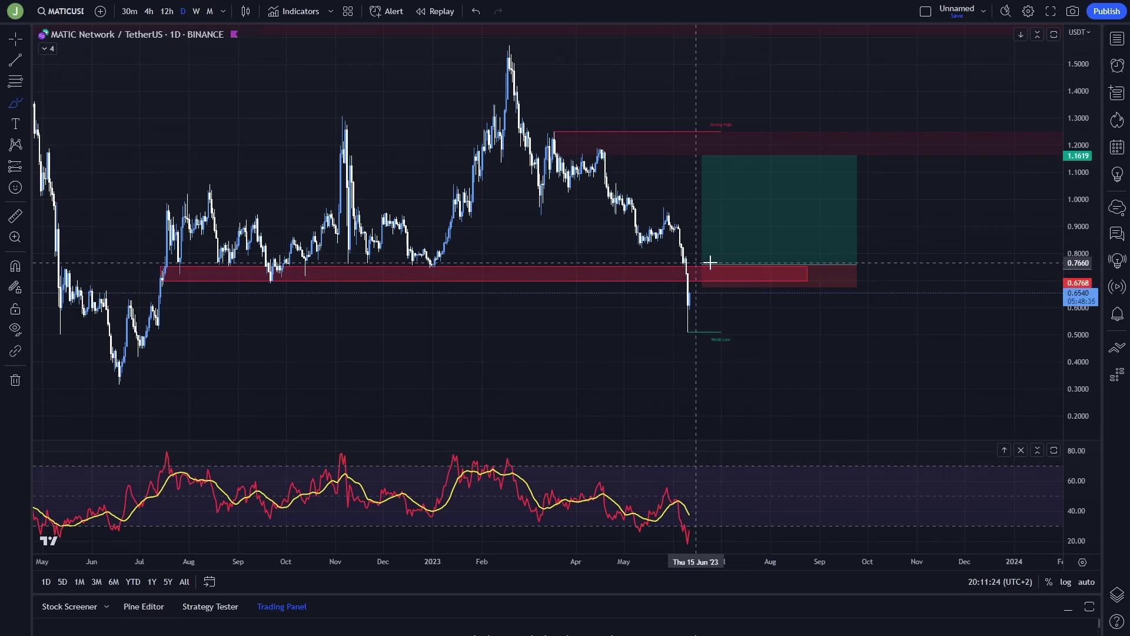
Brush marks at the red zone and circle the upper red zone near Strong High, removing each stroke.
drag(1066, 360, 1064, 321)
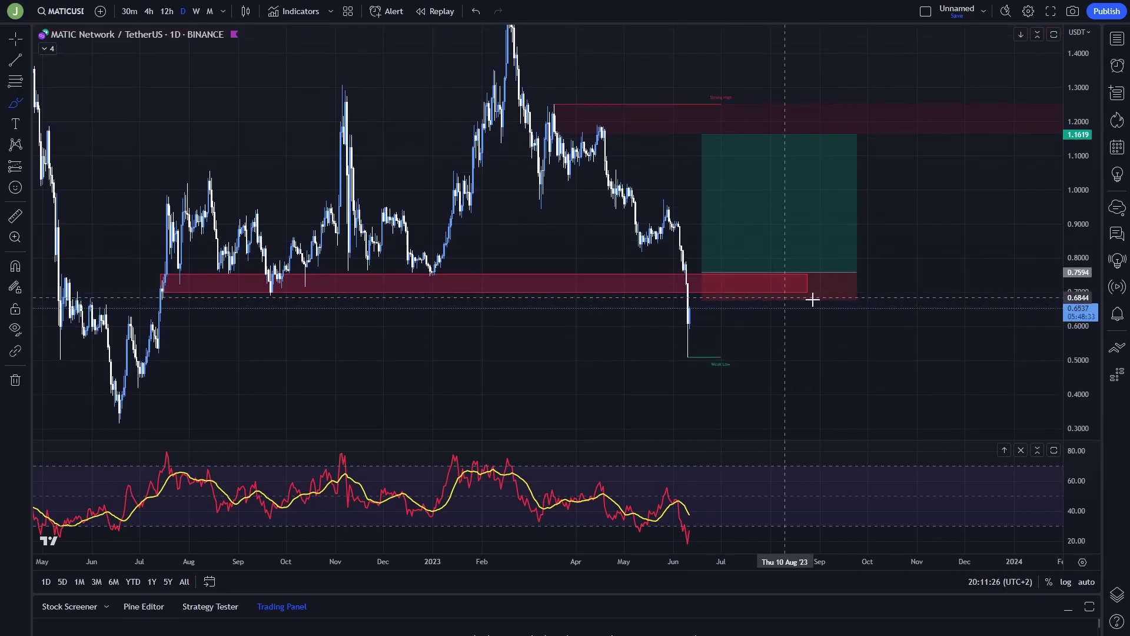
mouse_move(702, 302)
mouse_down()
mouse_move(757, 300)
mouse_move(695, 300)
mouse_up()
key(Delete)
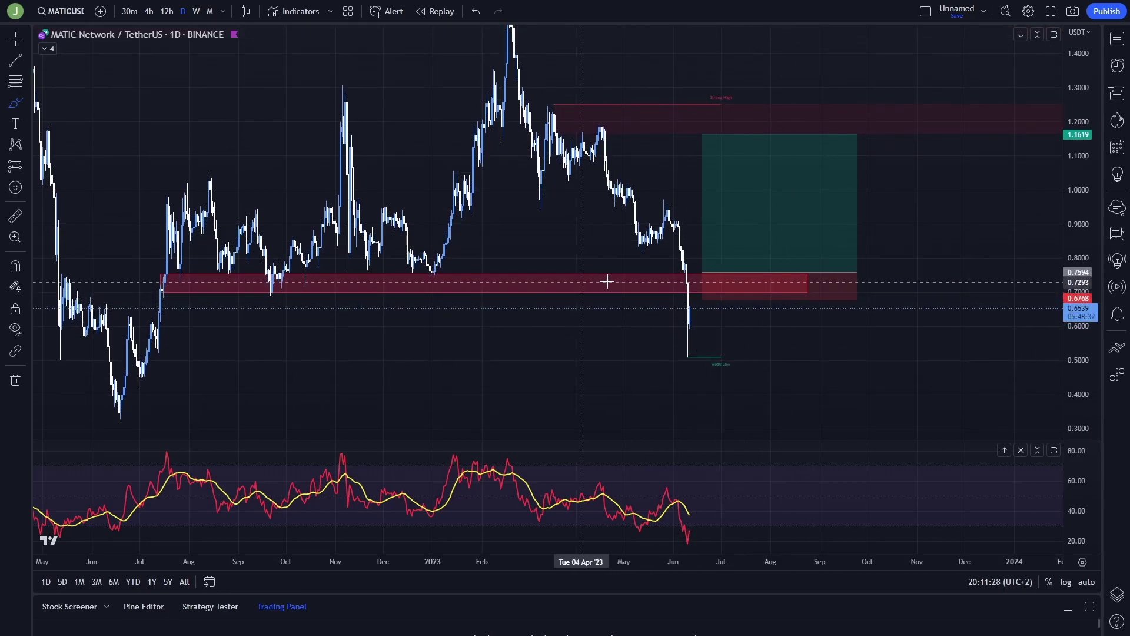
drag(607, 281, 609, 279)
key(ctrl+z)
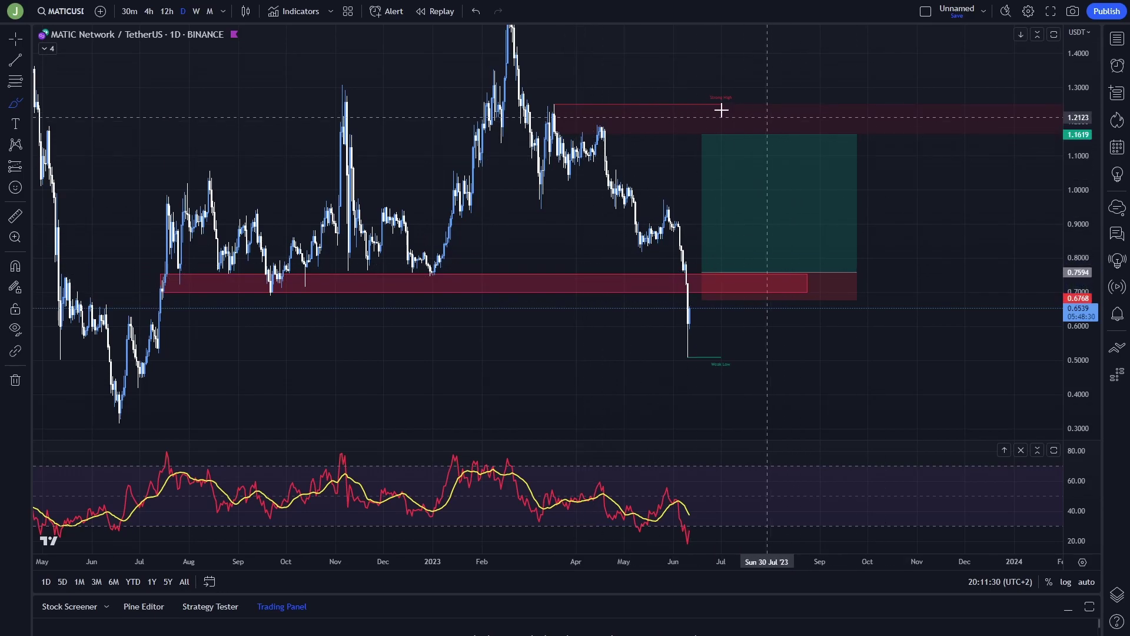
drag(746, 90, 764, 95)
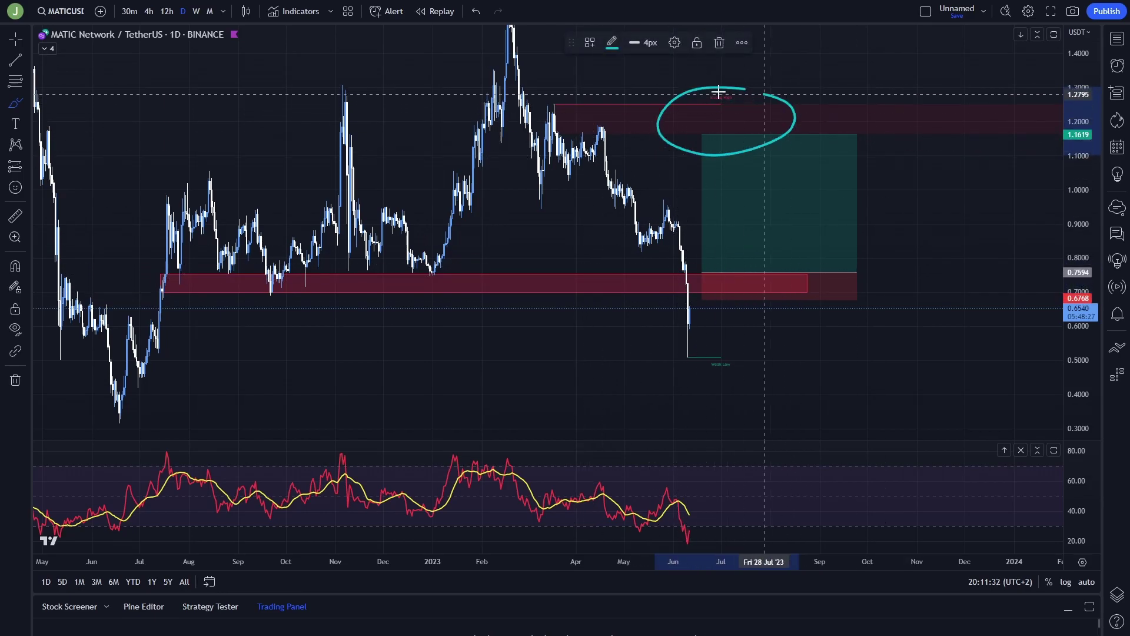
key(ctrl+z)
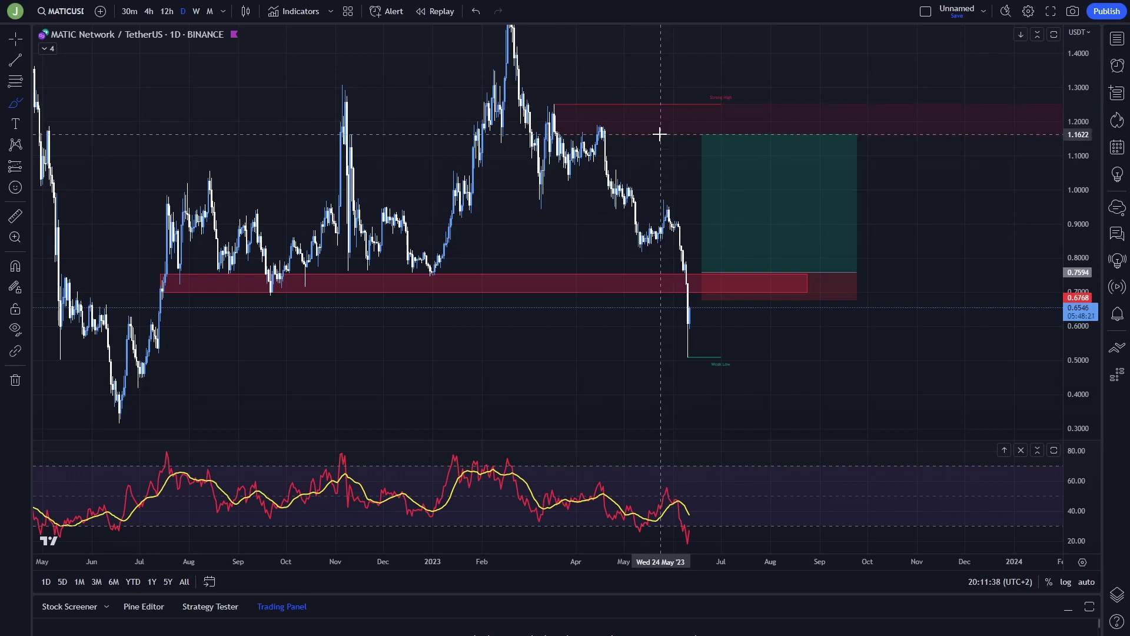
Inspect the long position's target, stop and risk/reward ratio.
click(14, 45)
mouse_move(744, 219)
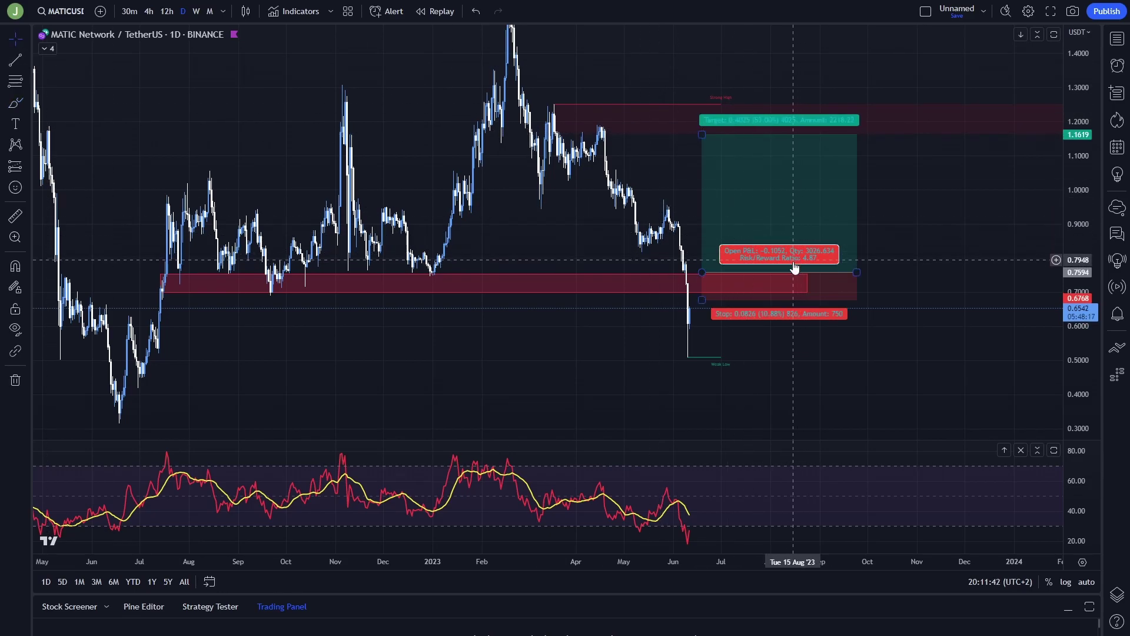
key(Escape)
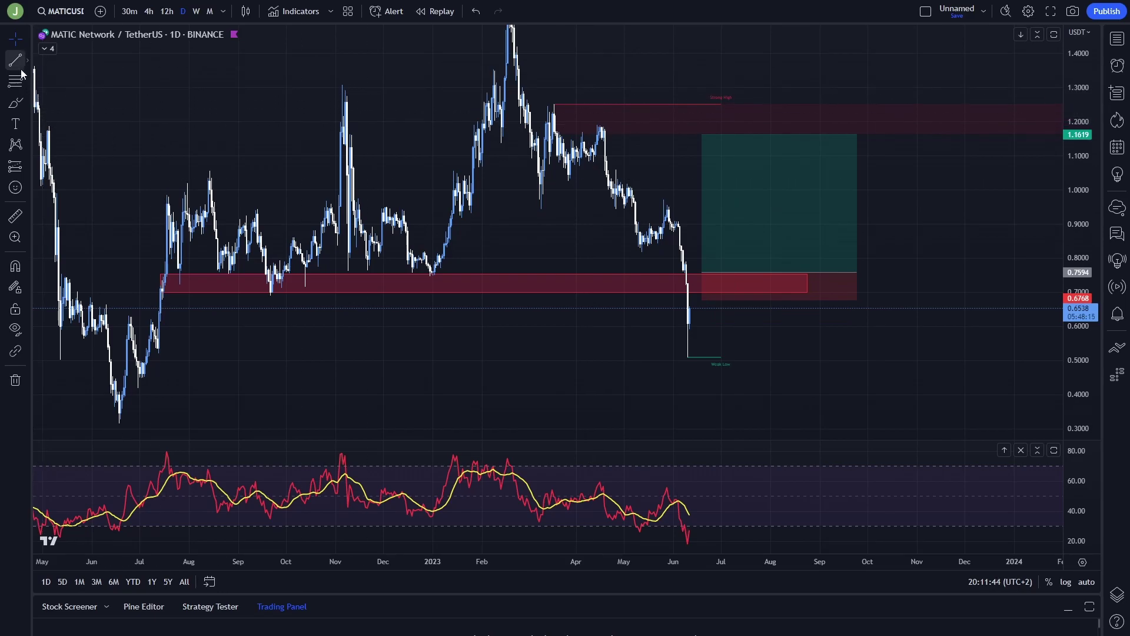
Brush a rising path from the red zone up through the long position, and erase it.
click(15, 105)
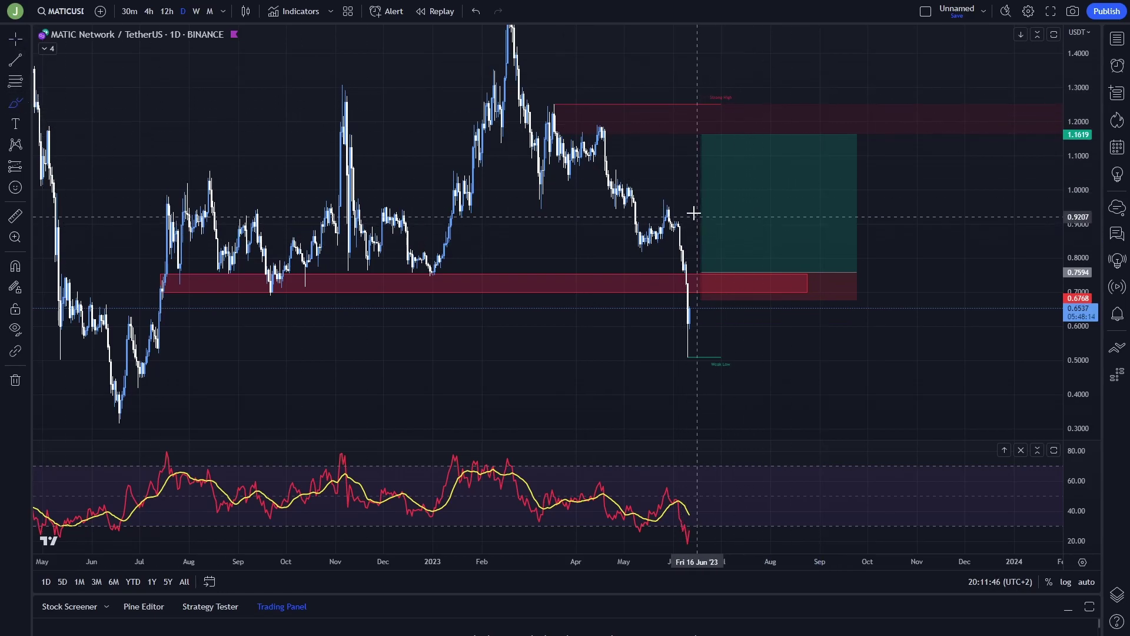
mouse_move(723, 280)
mouse_down()
mouse_move(779, 169)
mouse_move(805, 148)
mouse_up()
key(Delete)
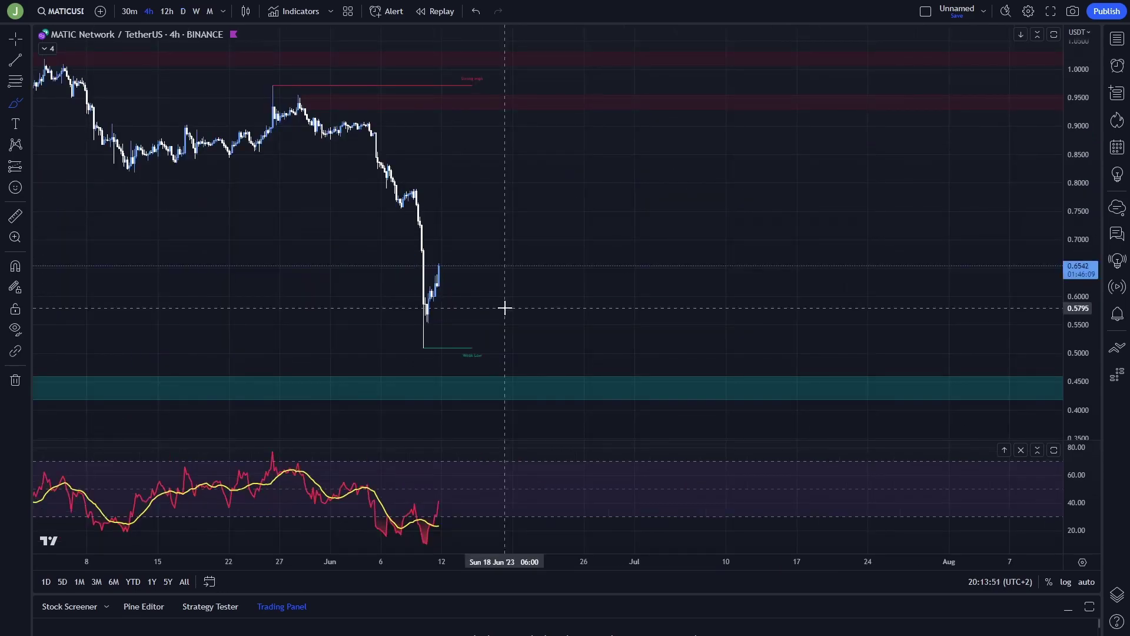
Outline the empty price area between about 0.50 and 0.67 since August 2022 with the Brush, and erase it.
scroll(654, 284, down, 5)
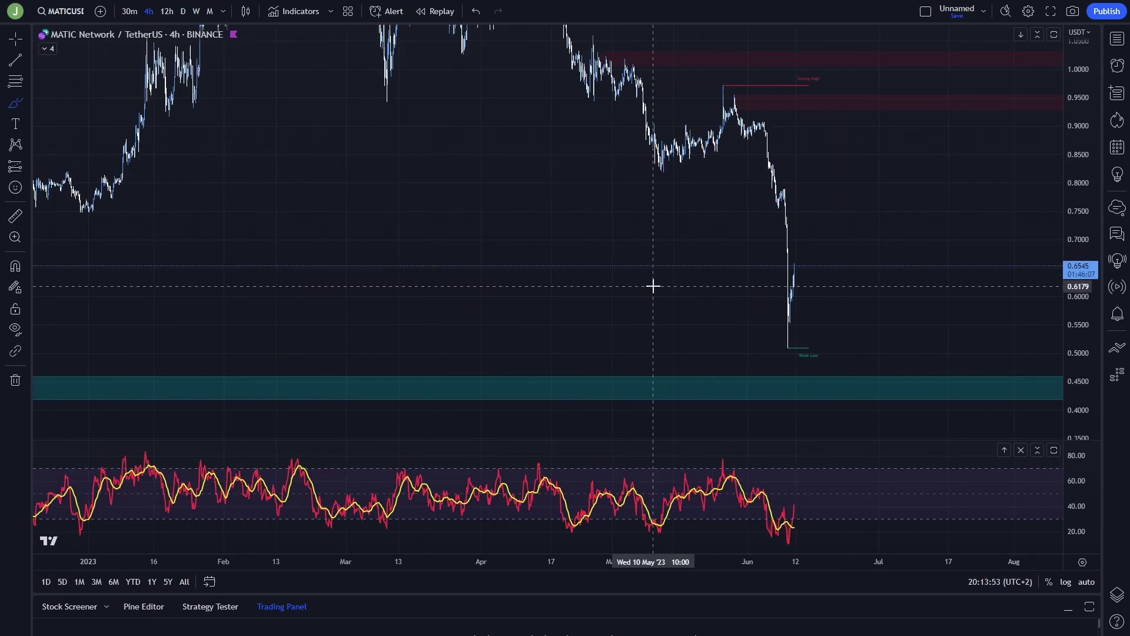
scroll(870, 297, down, 3)
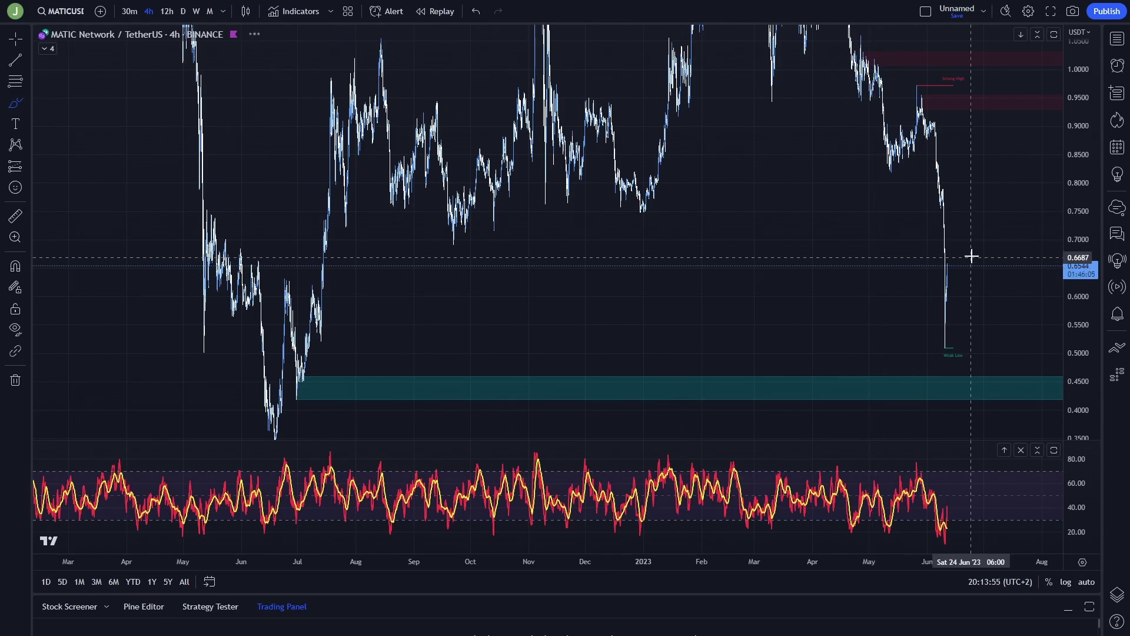
mouse_move(970, 254)
mouse_down()
mouse_move(354, 259)
mouse_move(585, 341)
mouse_move(992, 343)
mouse_move(701, 271)
mouse_up()
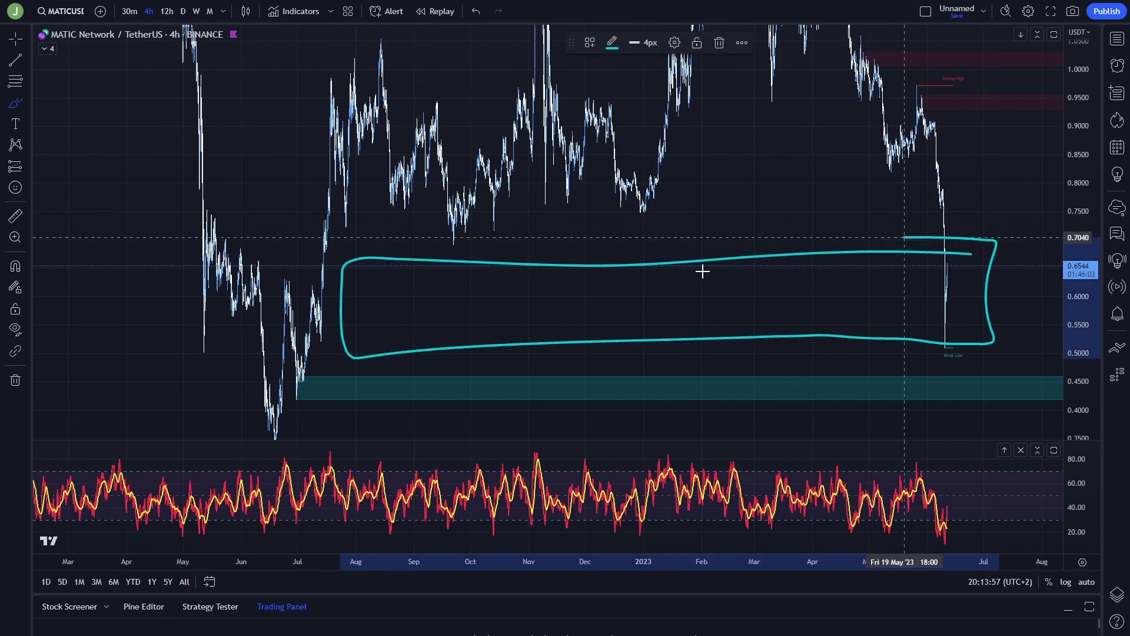
key(Delete)
Brush a mark around the current price on the 4h chart and undo it.
scroll(810, 274, up, 2)
scroll(810, 276, up, 4)
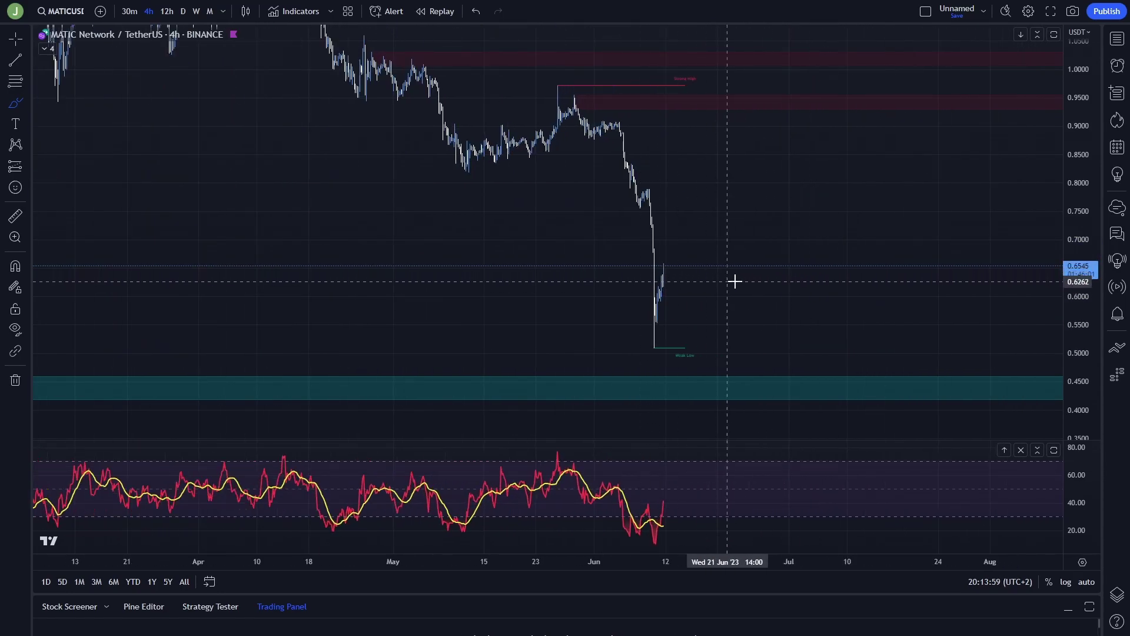
drag(683, 258, 603, 255)
key(ctrl+z)
Brush a stroke from the latest 4h candle down past the Weak Low level and undo it.
scroll(648, 260, up, 2)
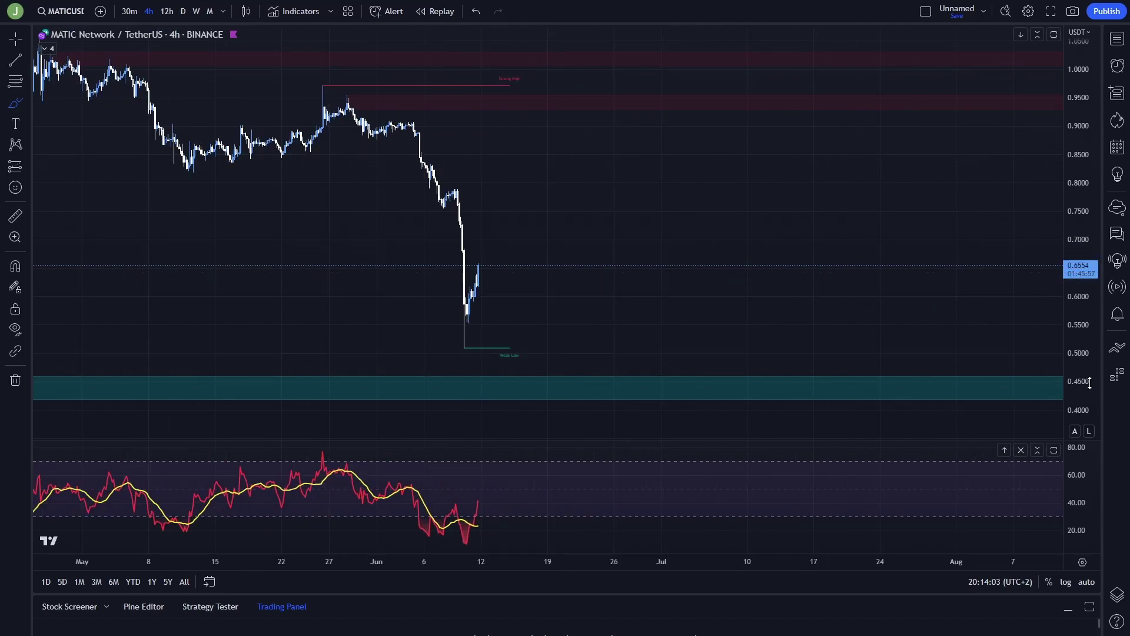
drag(1090, 382, 1089, 367)
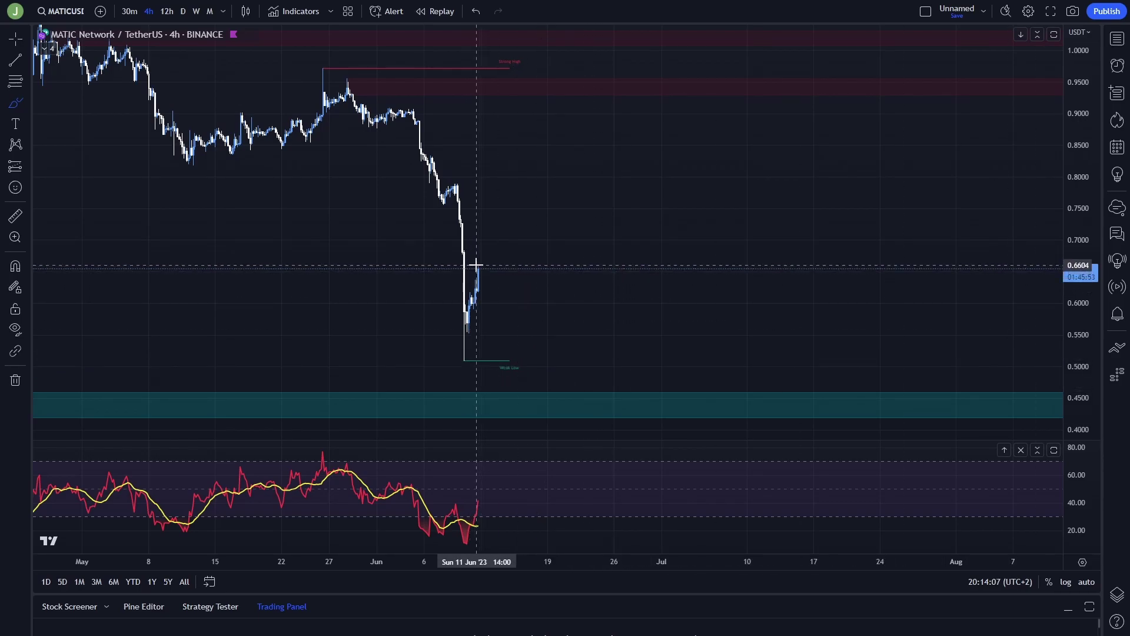
mouse_move(485, 270)
mouse_down()
mouse_move(530, 388)
mouse_move(406, 377)
mouse_up()
key(ctrl+z)
key(ctrl+z)
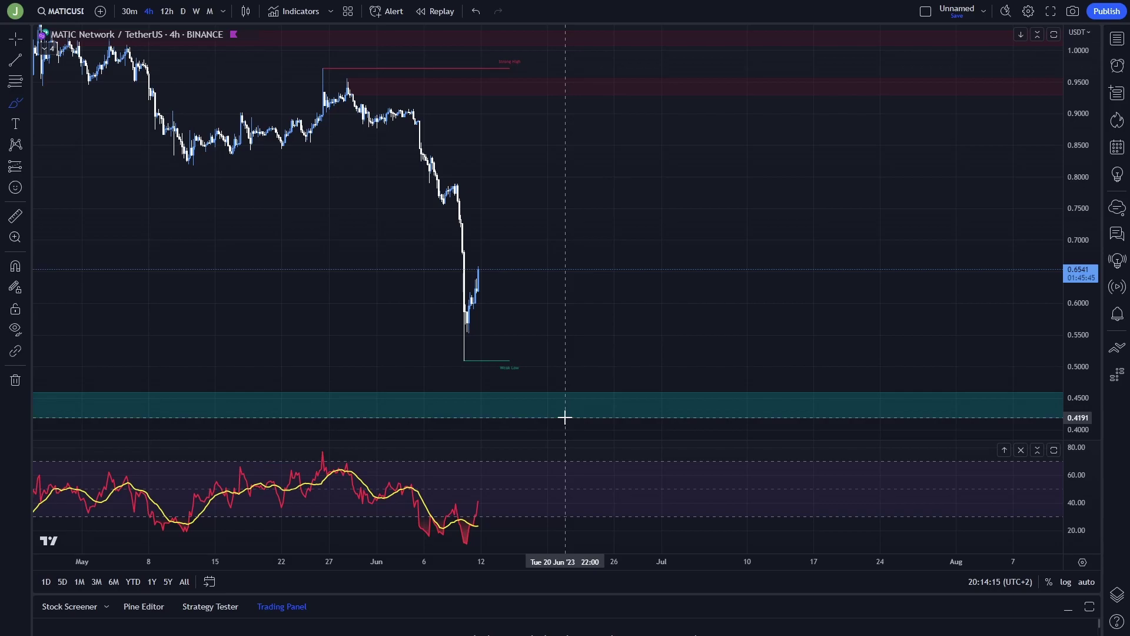
Brush possible price moves beside the latest 4h candles above the green support zone, and erase the strokes.
scroll(565, 417, down, 1)
drag(560, 365, 628, 277)
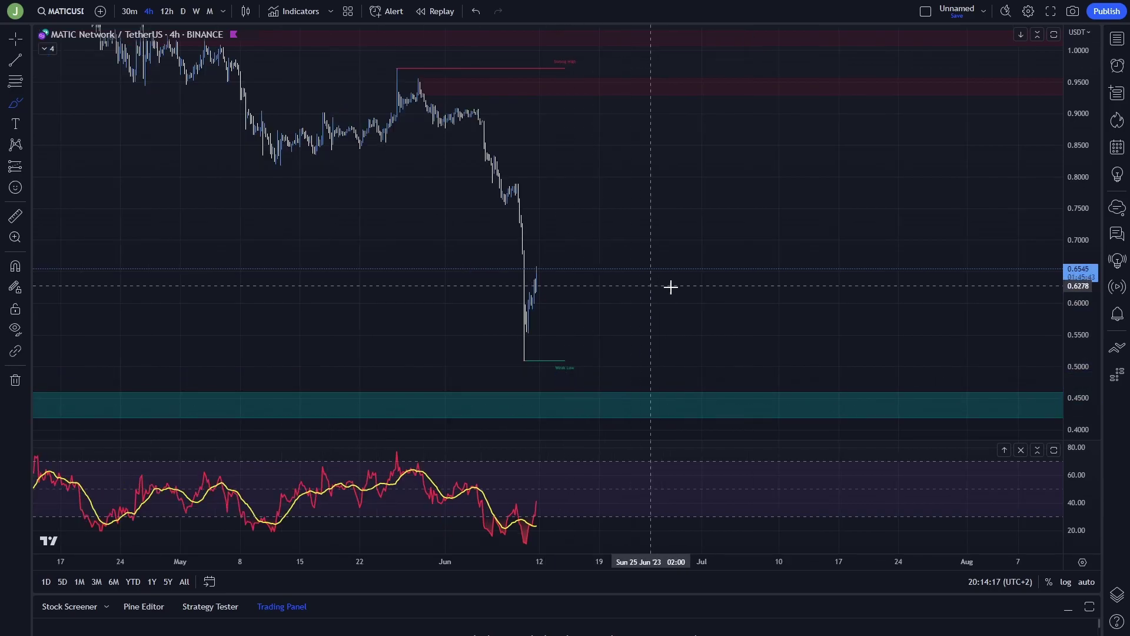
drag(1071, 240, 1072, 297)
drag(577, 333, 691, 320)
key(Delete)
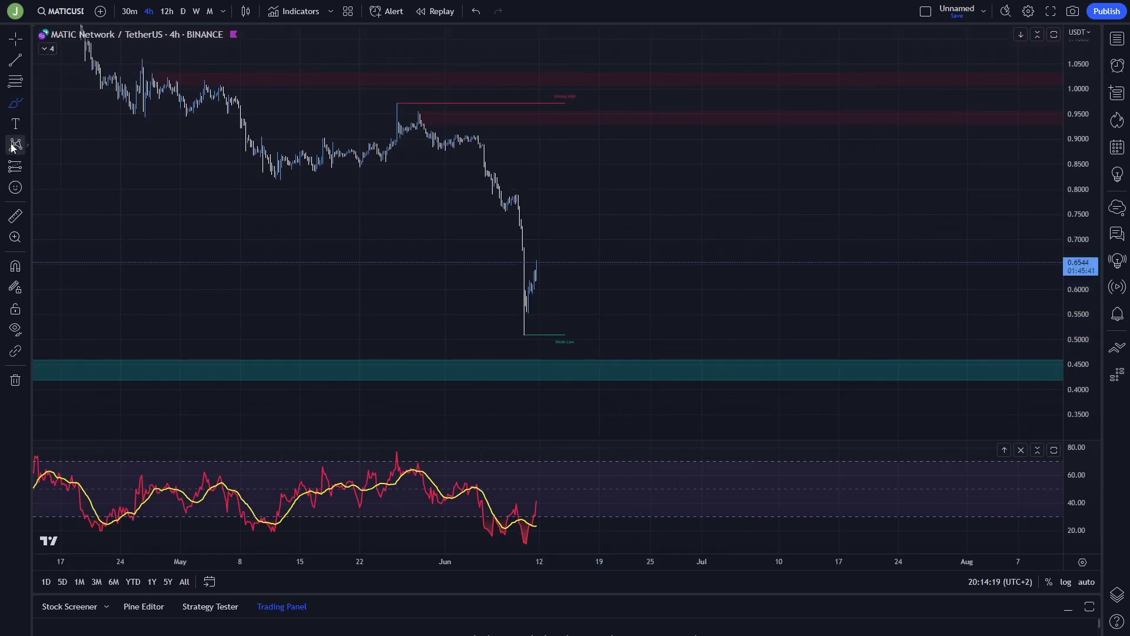
Place a long position at the green support zone with entry 0.4640, stop 0.4087 and target 0.9258, and delete it.
click(28, 169)
click(76, 167)
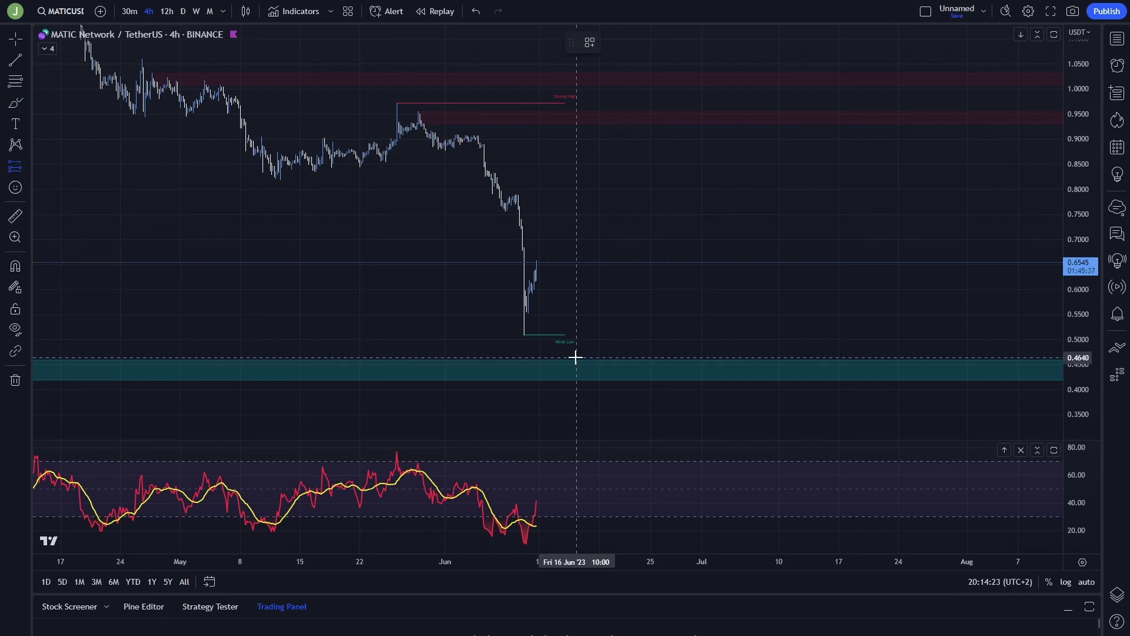
click(575, 358)
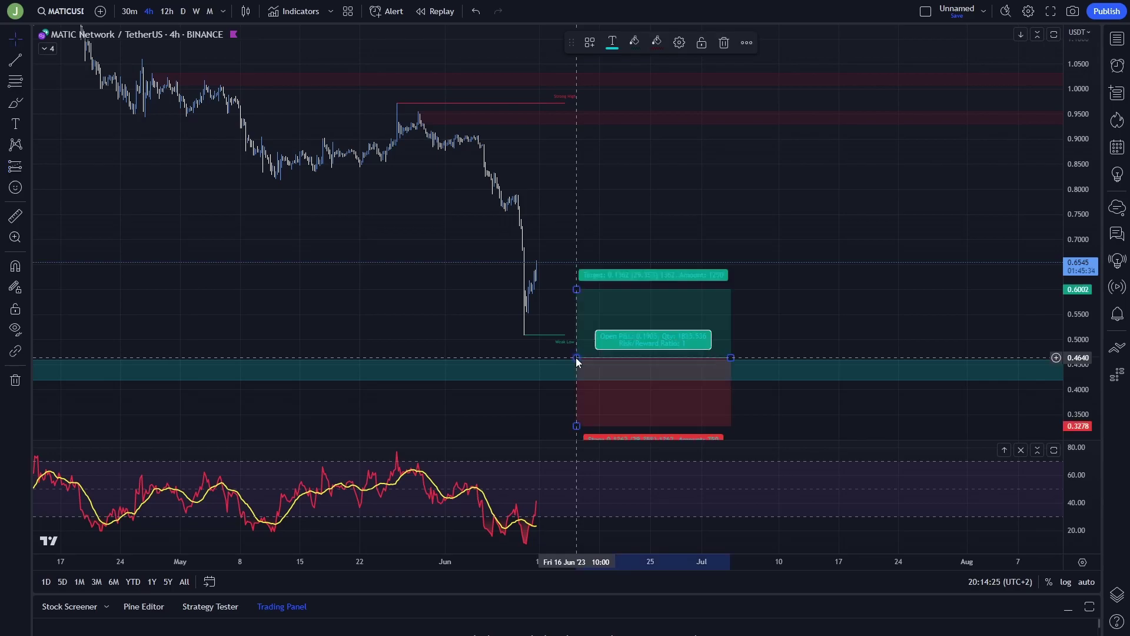
drag(575, 432, 575, 385)
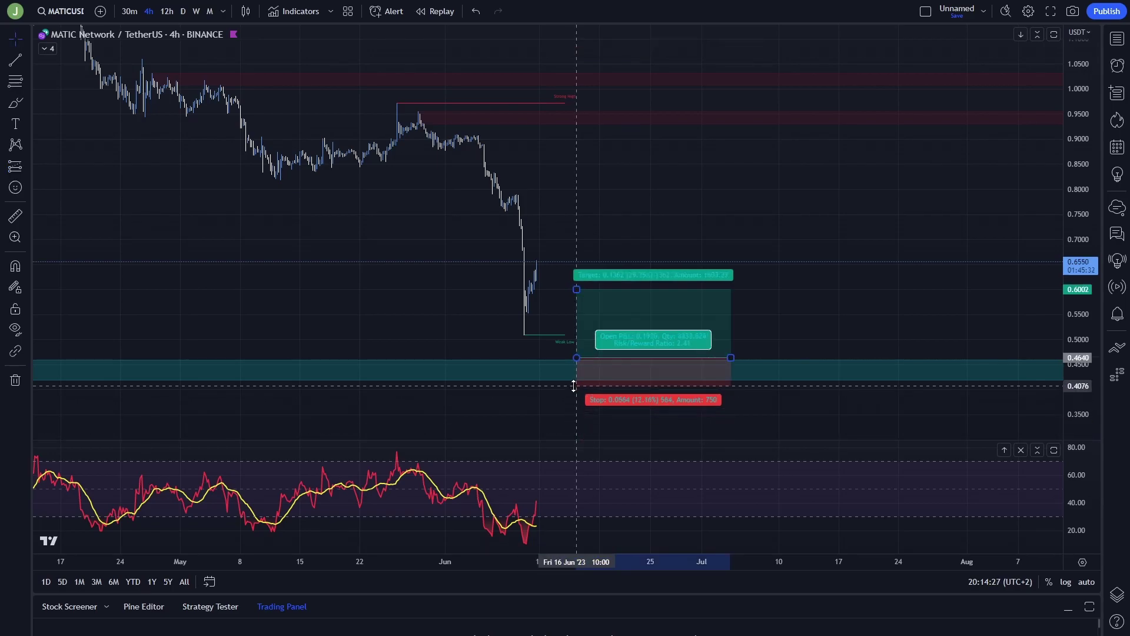
drag(576, 289, 577, 127)
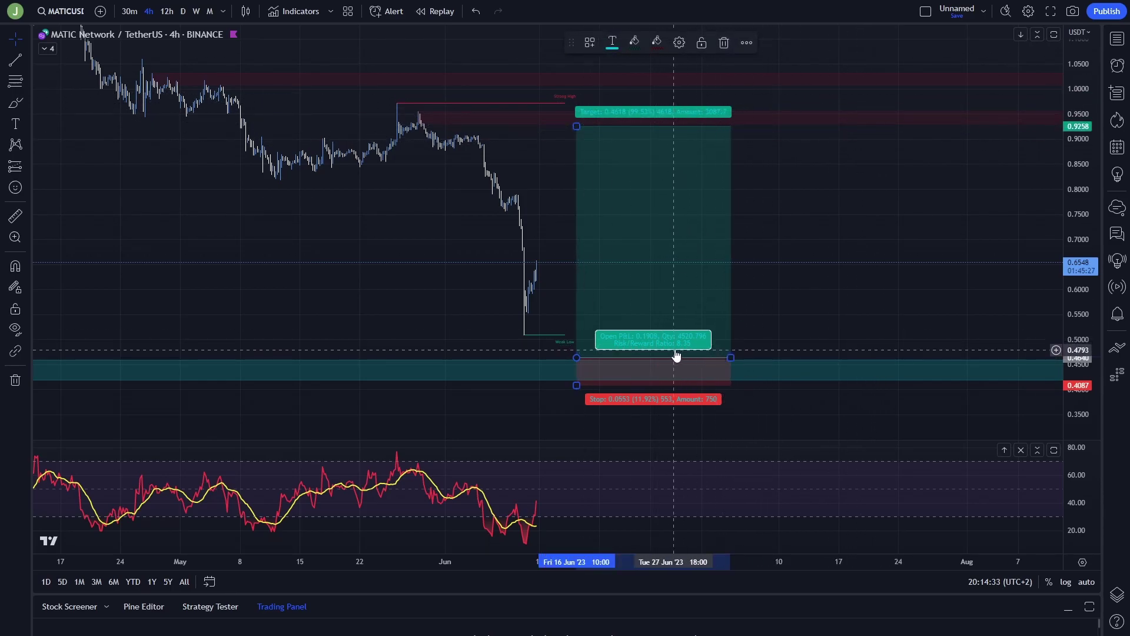
key(Delete)
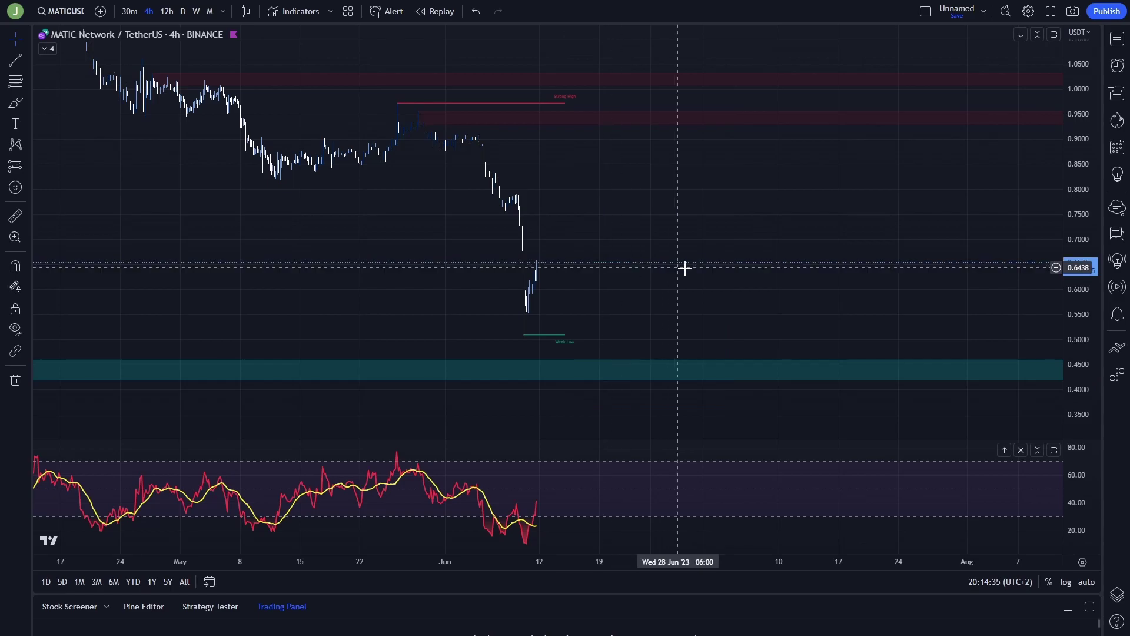
Circle the two red resistance zones between about 0.93 and 1.04 with the Brush, and erase the mark.
click(16, 103)
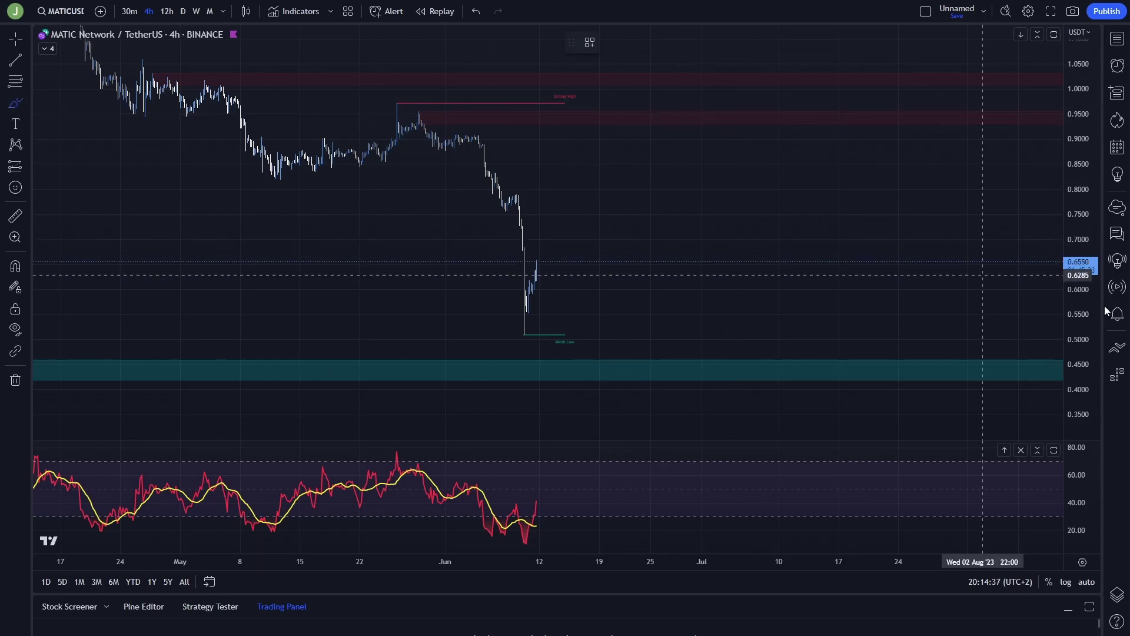
drag(1087, 330, 1086, 321)
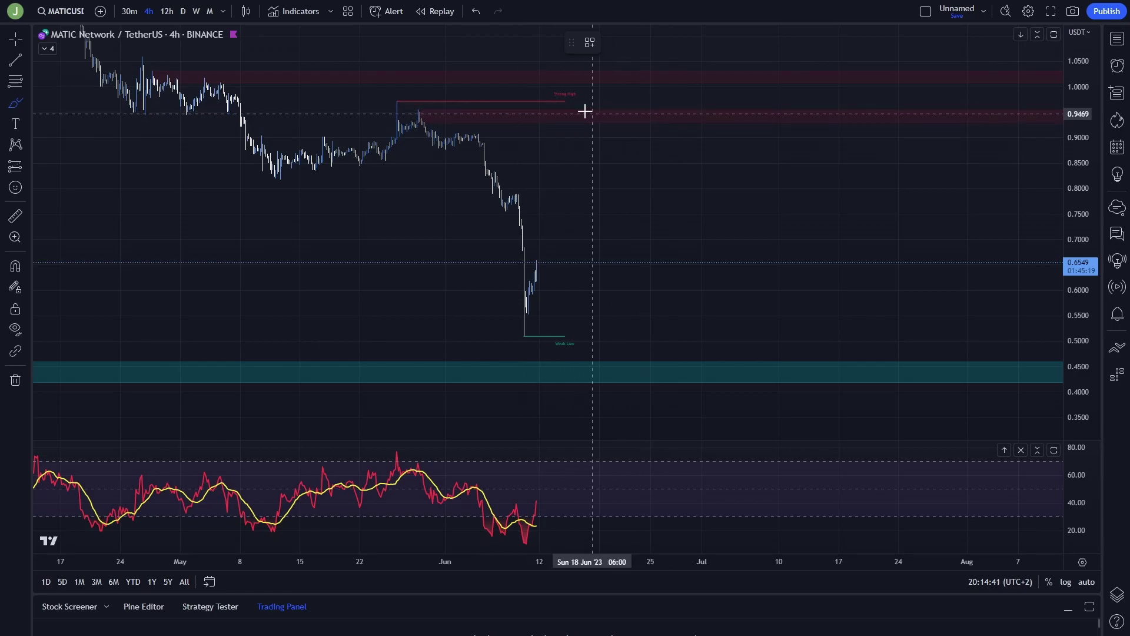
mouse_move(609, 104)
mouse_down()
mouse_move(643, 99)
mouse_move(618, 99)
mouse_move(583, 71)
mouse_up()
key(Delete)
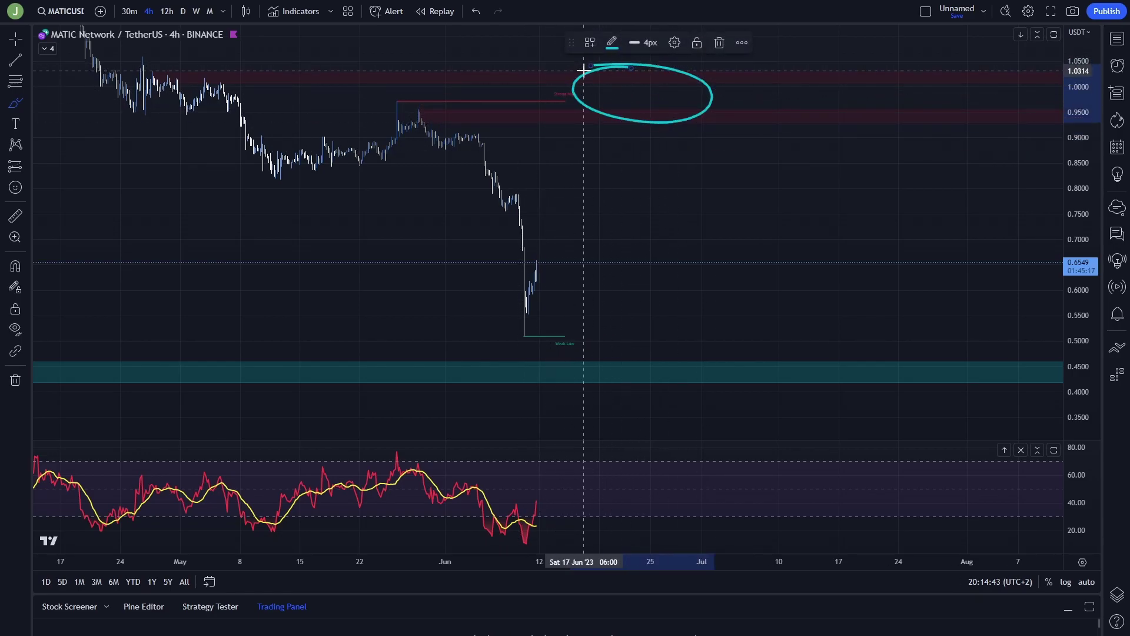
key(Delete)
Brush possible price moves starting from the latest 4h candle near the current price, and undo the strokes.
drag(545, 257, 545, 245)
key(ctrl+z)
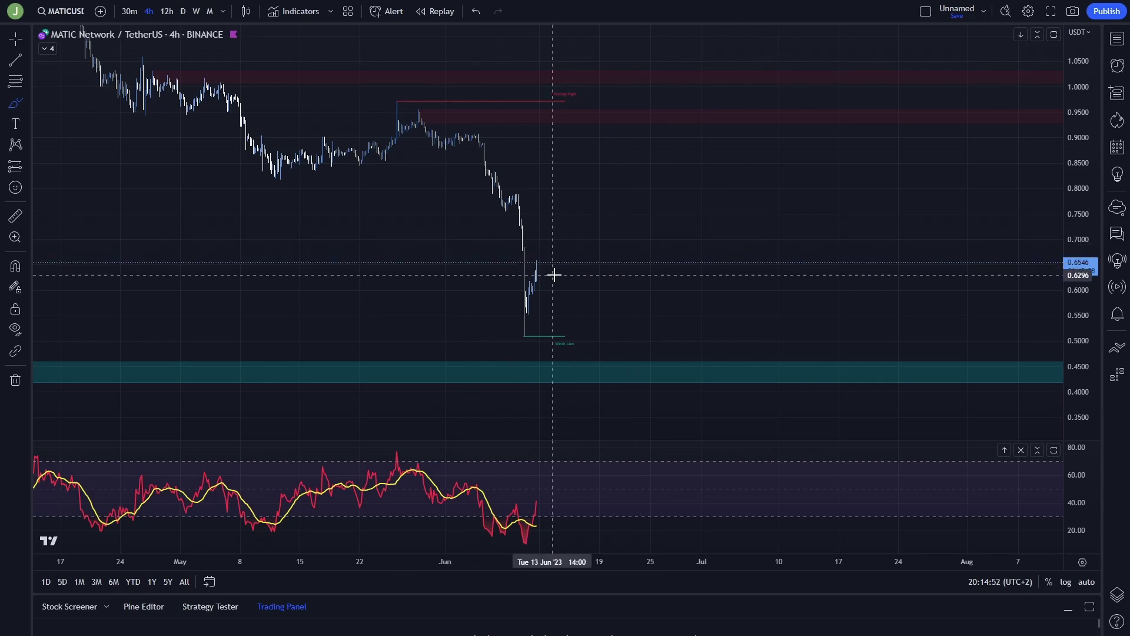
mouse_move(548, 257)
mouse_down()
mouse_move(619, 136)
mouse_move(631, 265)
mouse_move(659, 307)
mouse_up()
key(ctrl+z)
key(ctrl+z)
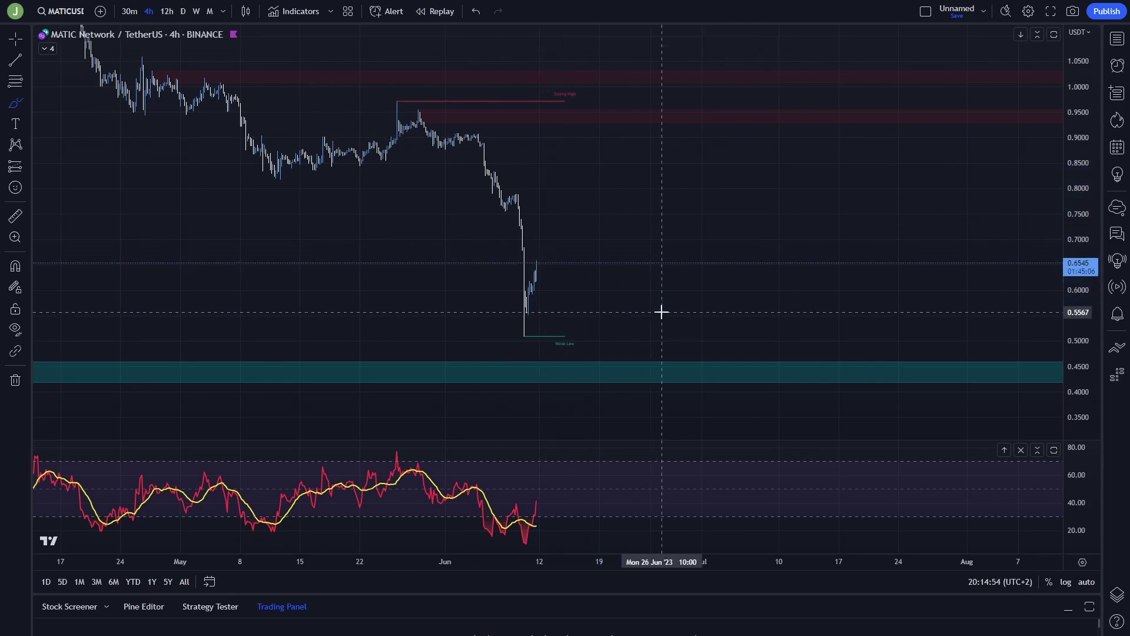